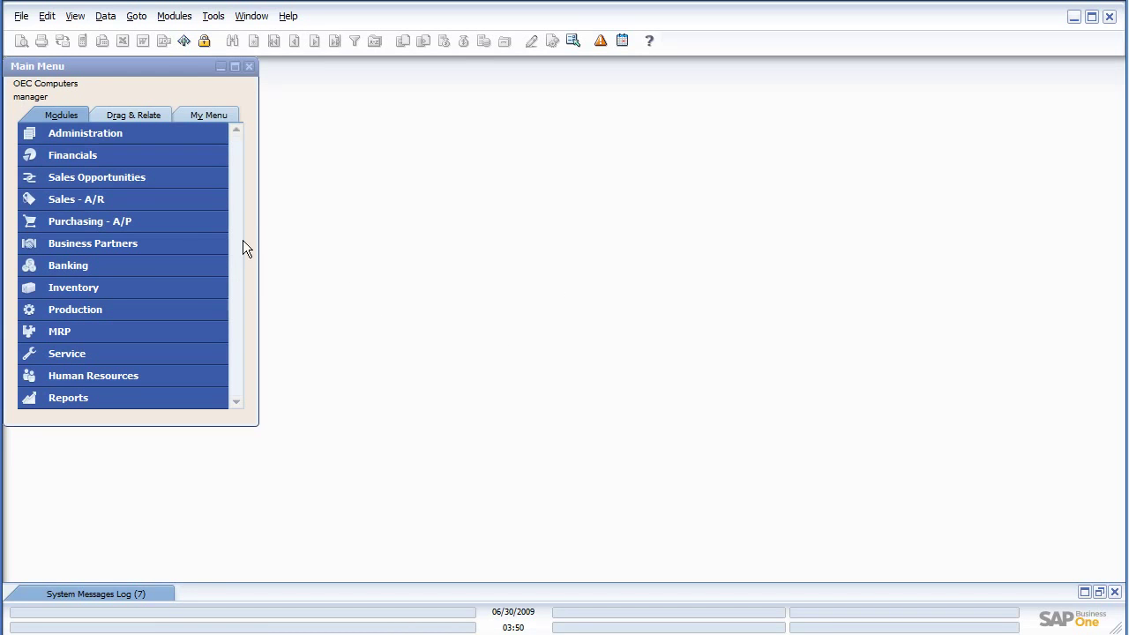
- Open Report and Layout Management from the general setup section of Administration
click(76, 137)
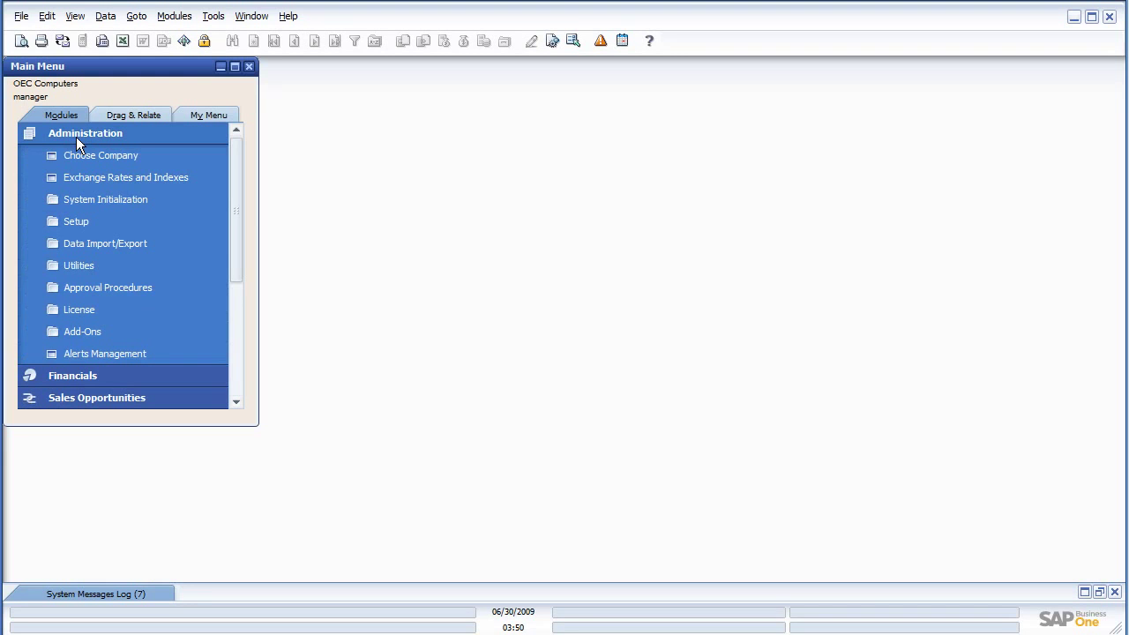
click(94, 221)
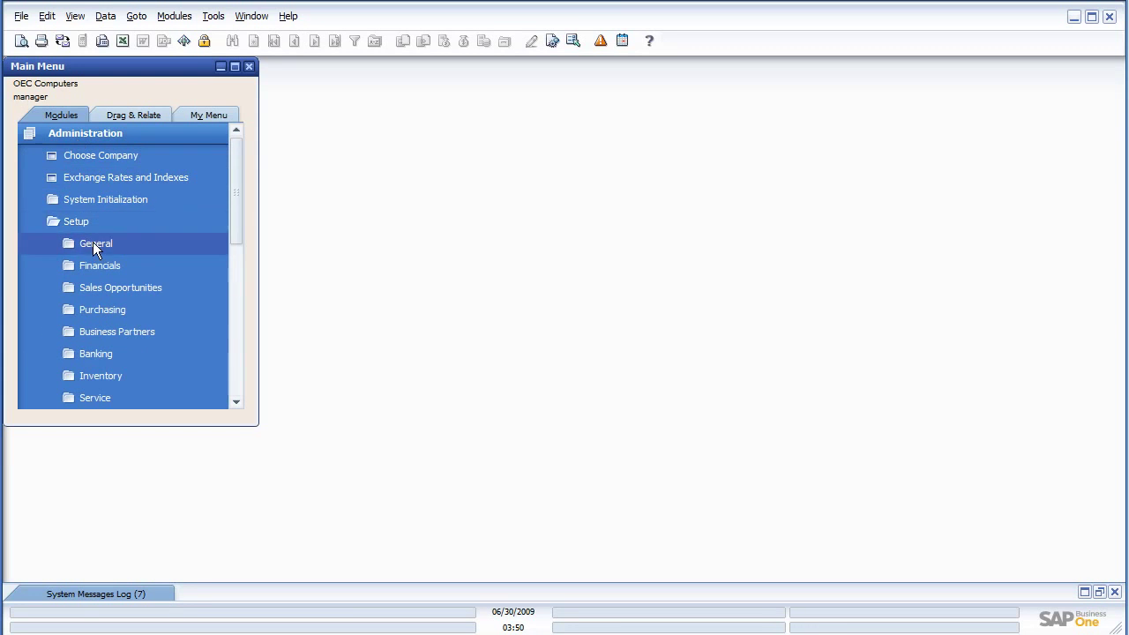
click(93, 244)
click(124, 309)
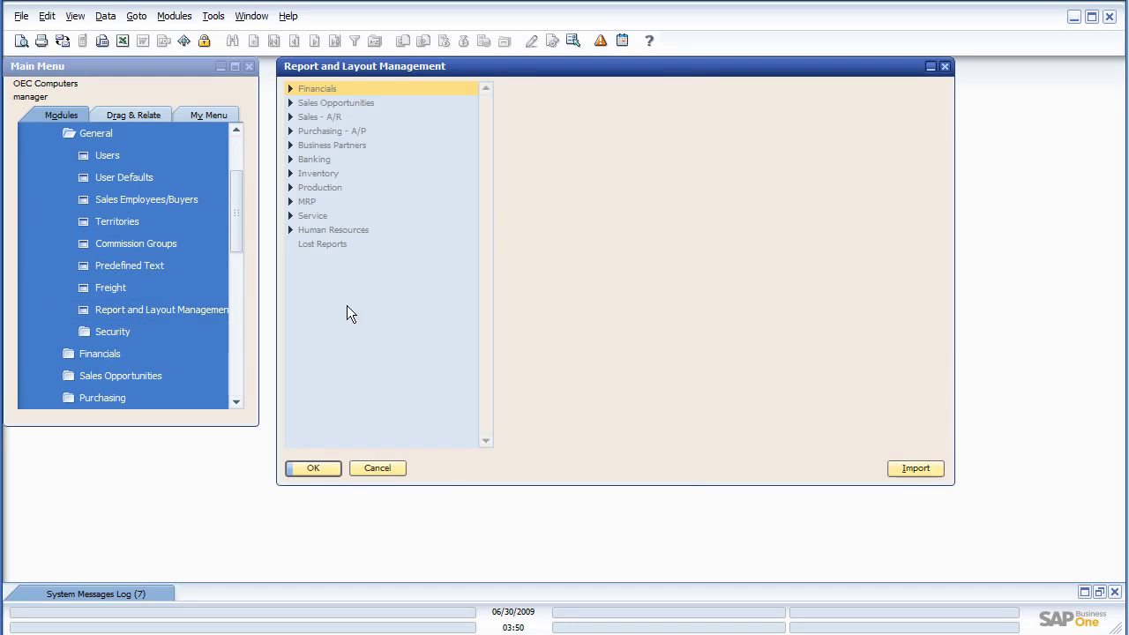
- Show the layouts of the Warehouse Balance Report, found under Inventory, Inventory Reports, Inventory in Warehouse Report
click(290, 174)
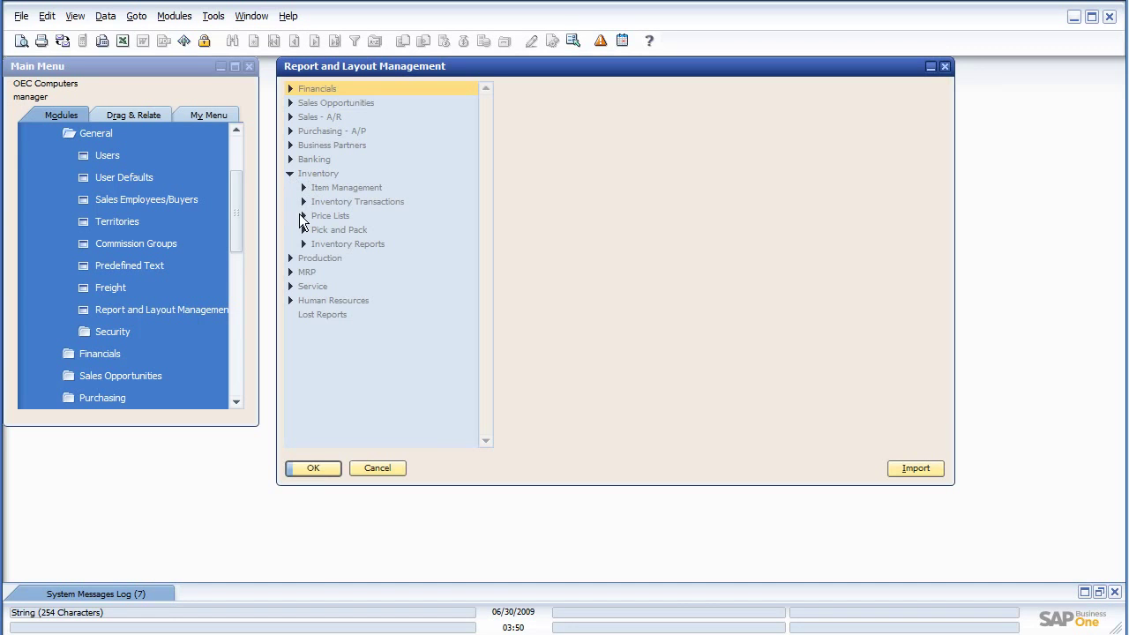
click(301, 245)
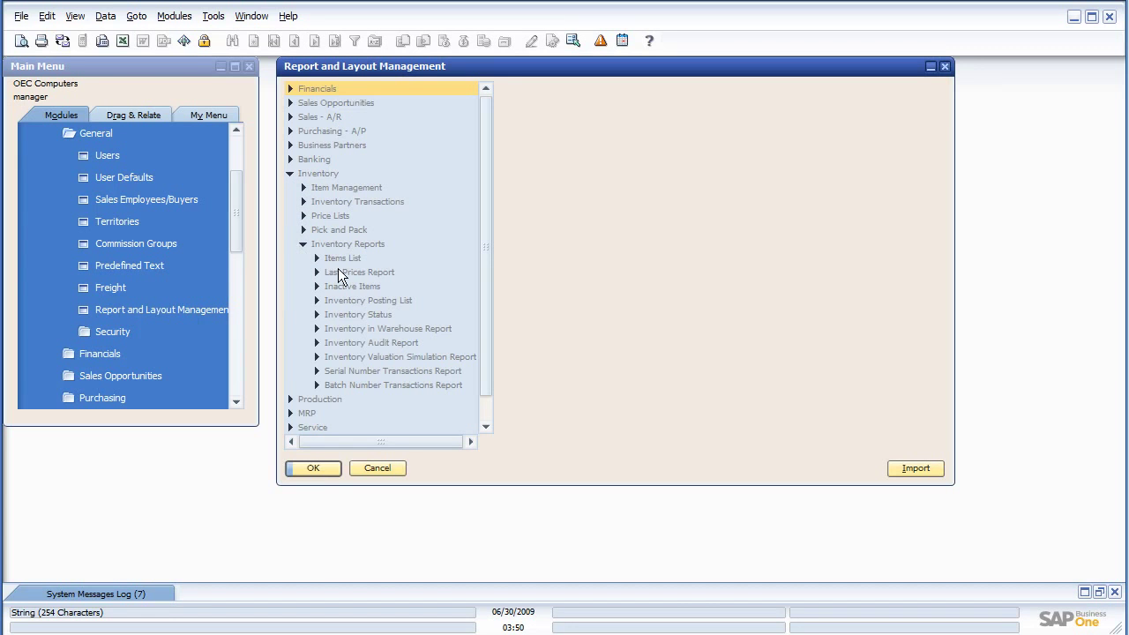
click(316, 331)
click(358, 343)
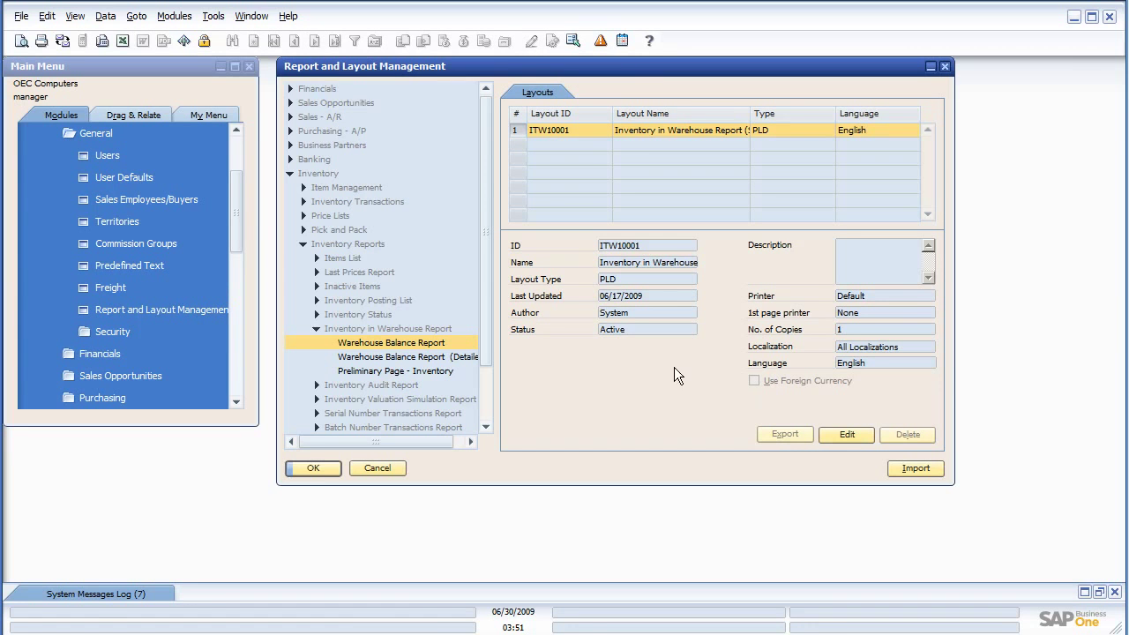
- Preview the external Crystal report "Inventory Report with Cost 6-30-09.rpt" from the Desktop
click(254, 17)
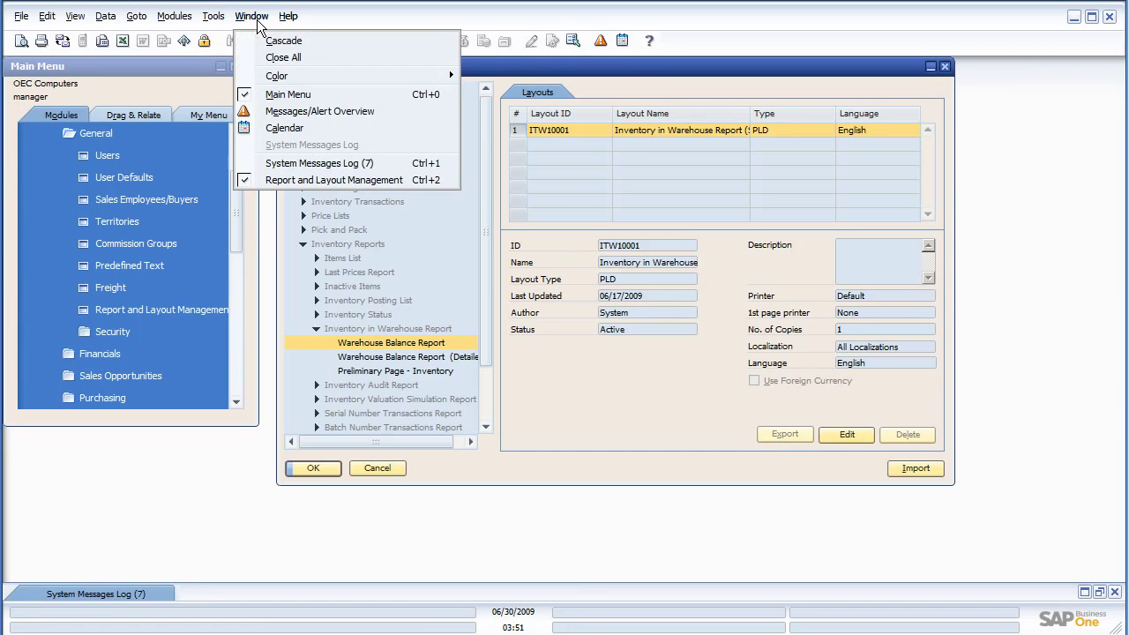
click(242, 71)
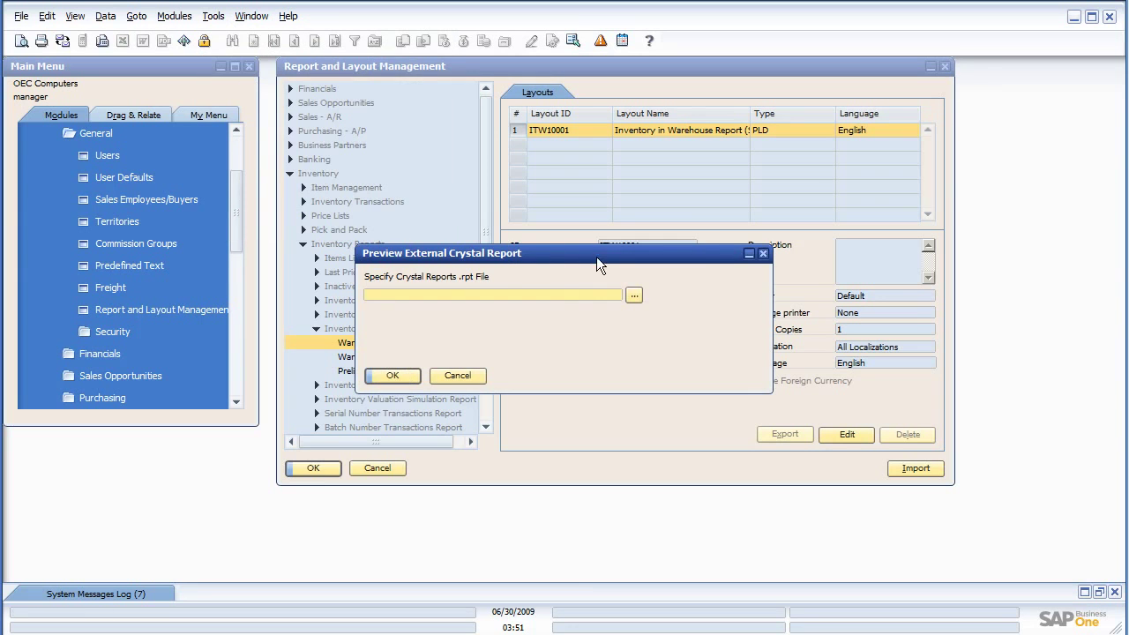
click(635, 296)
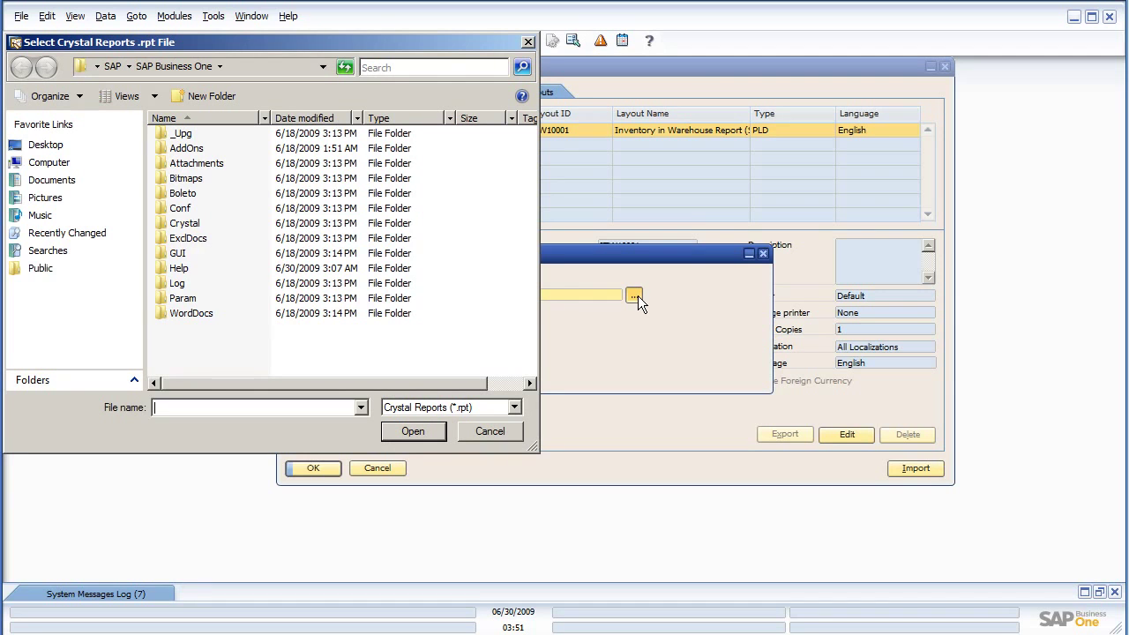
click(80, 146)
click(187, 209)
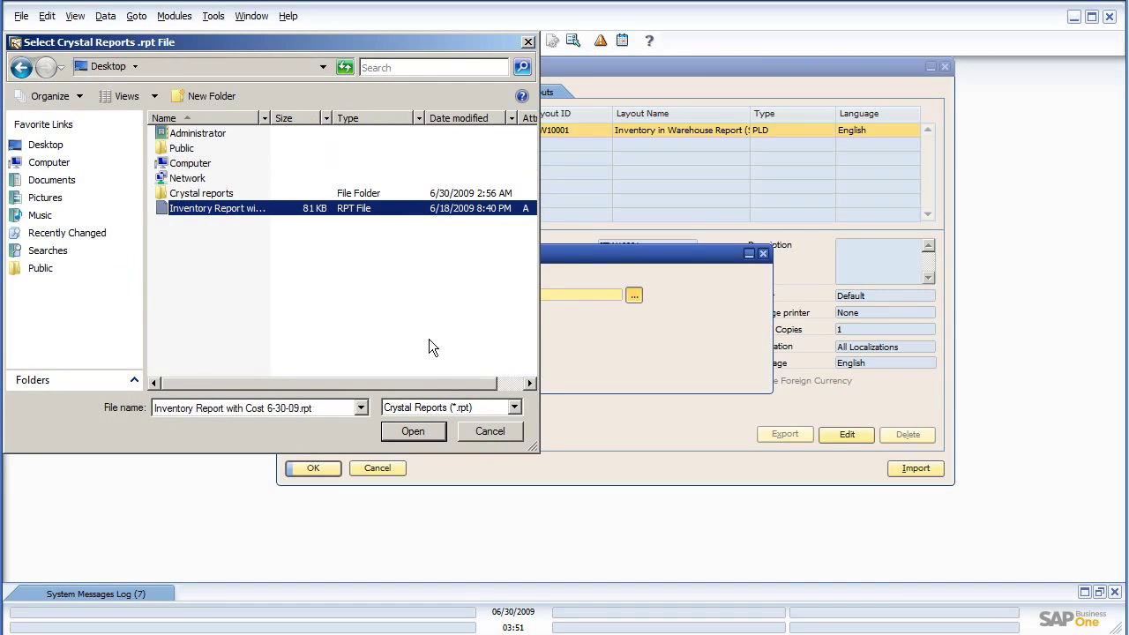
click(411, 432)
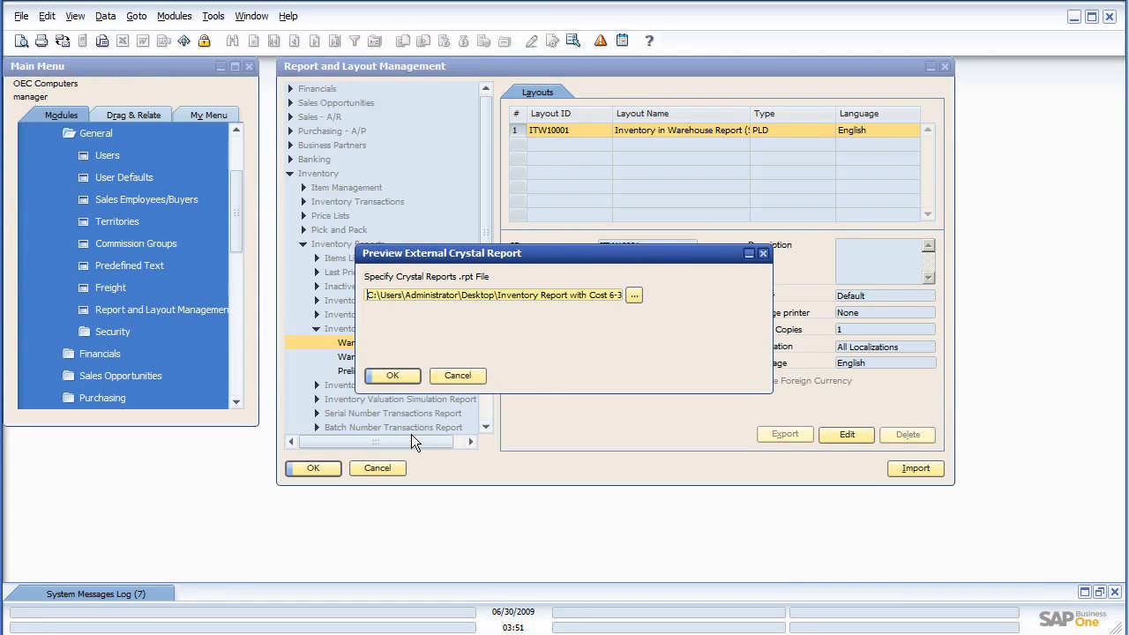
click(401, 381)
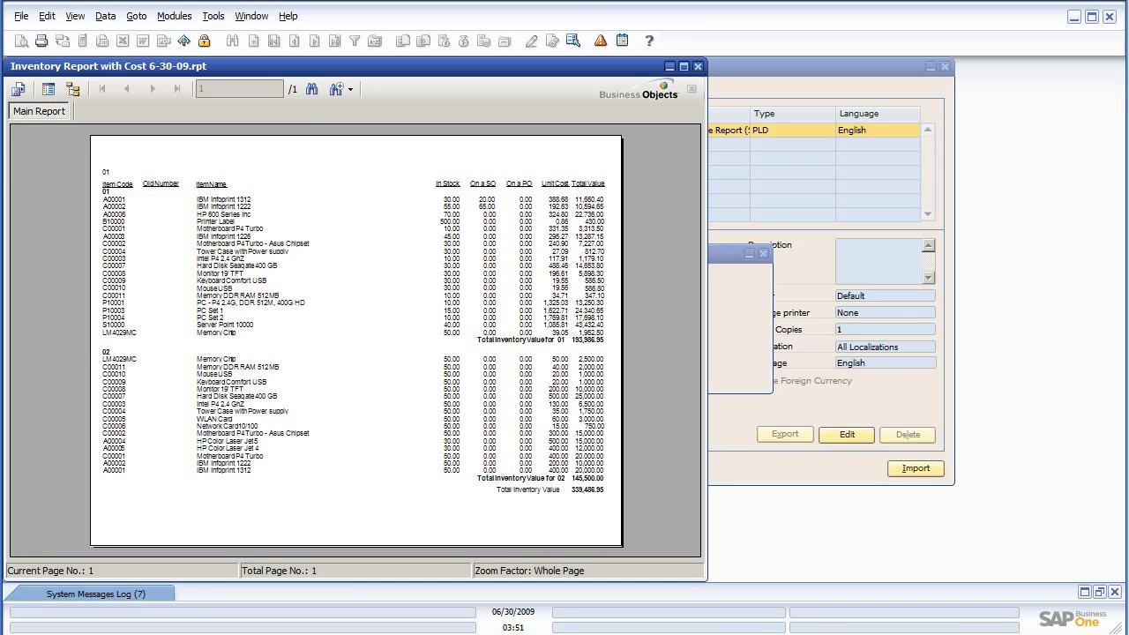
- Drill down into groups 01 and 02 of the previewed inventory report and return to the main report
double_click(114, 190)
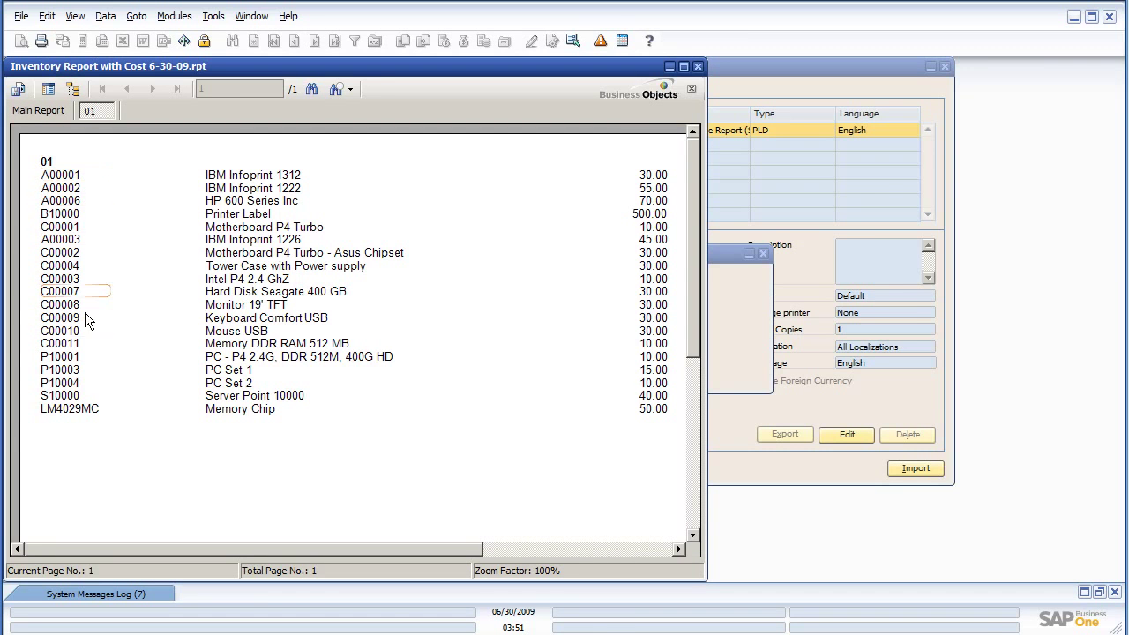
click(38, 113)
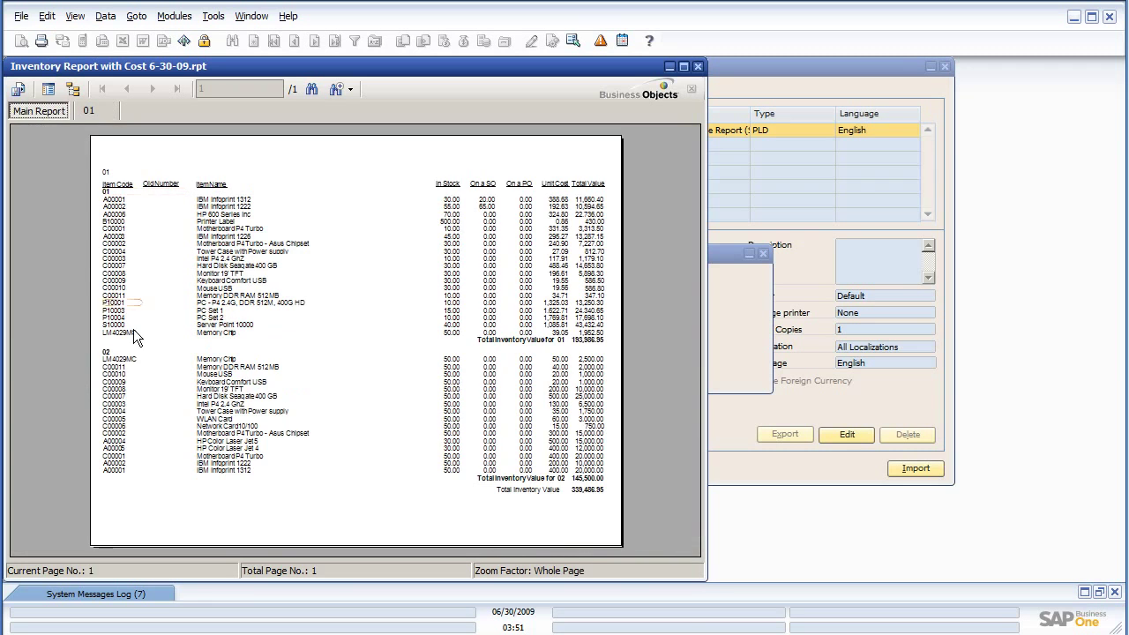
double_click(107, 353)
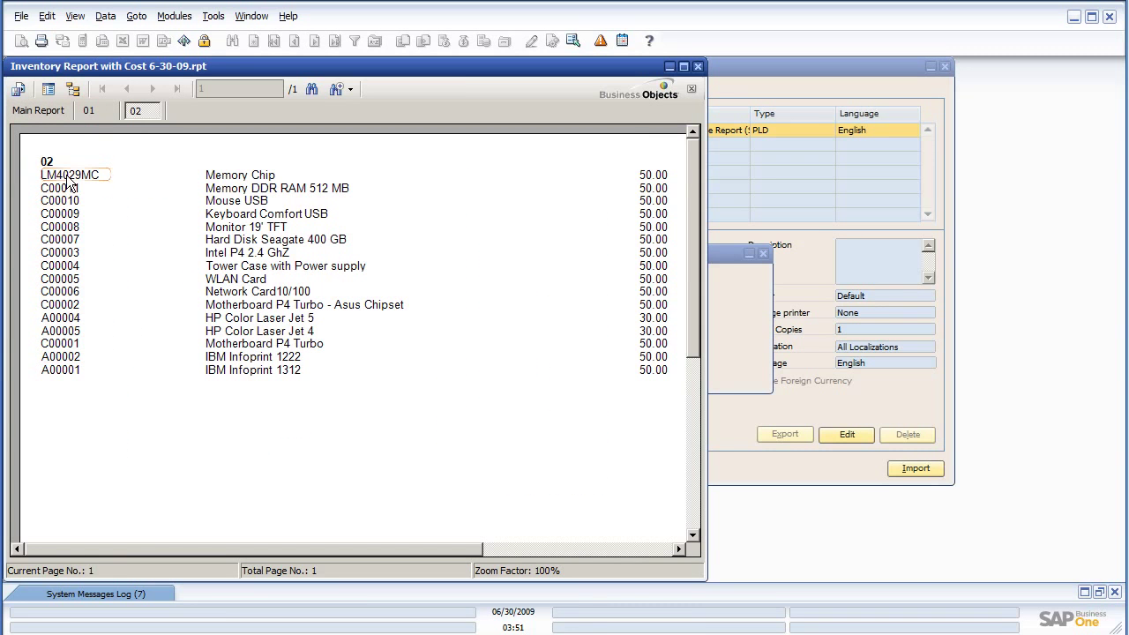
click(92, 112)
click(134, 112)
click(93, 113)
click(35, 112)
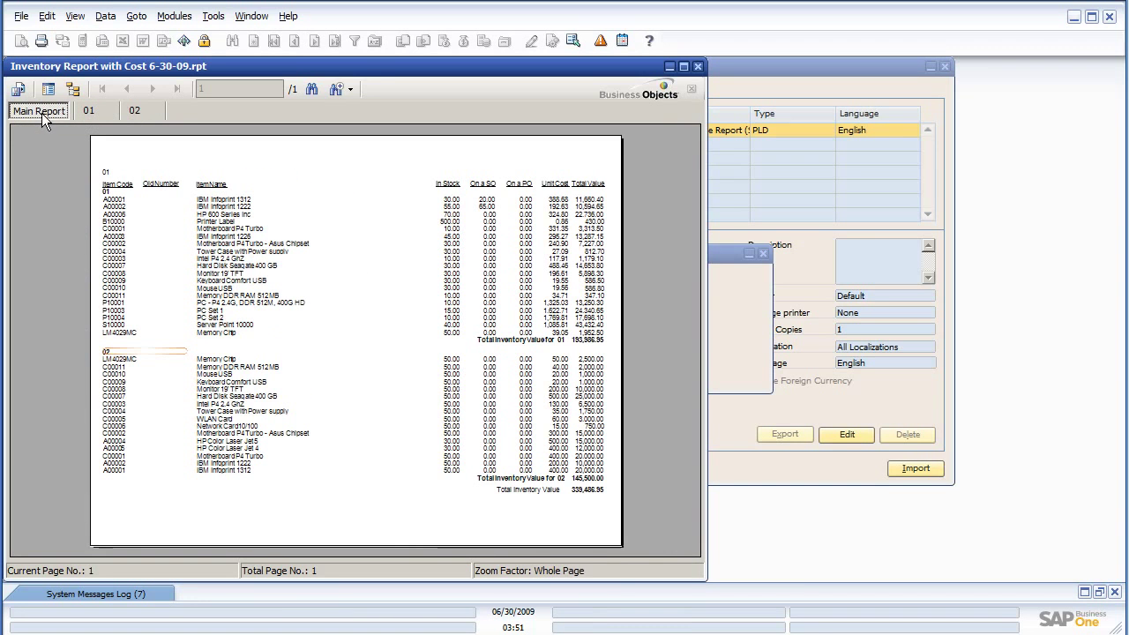
- Compare the item lists of groups 01 and 02 with the main report, and close the external report preview
click(99, 112)
click(135, 112)
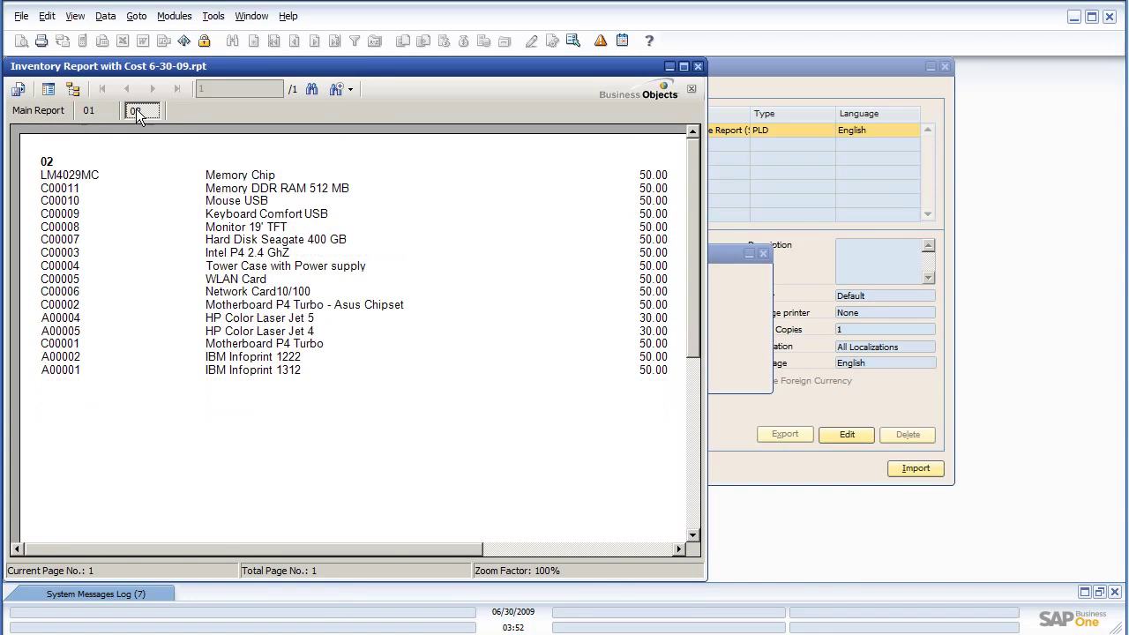
click(91, 112)
click(62, 116)
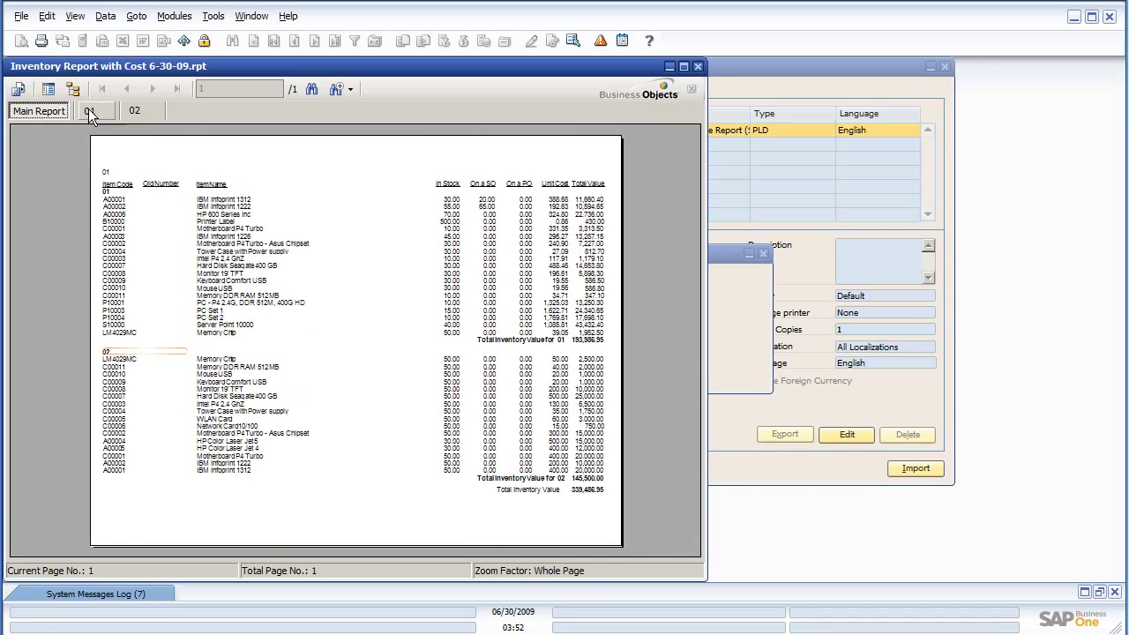
click(90, 112)
click(134, 112)
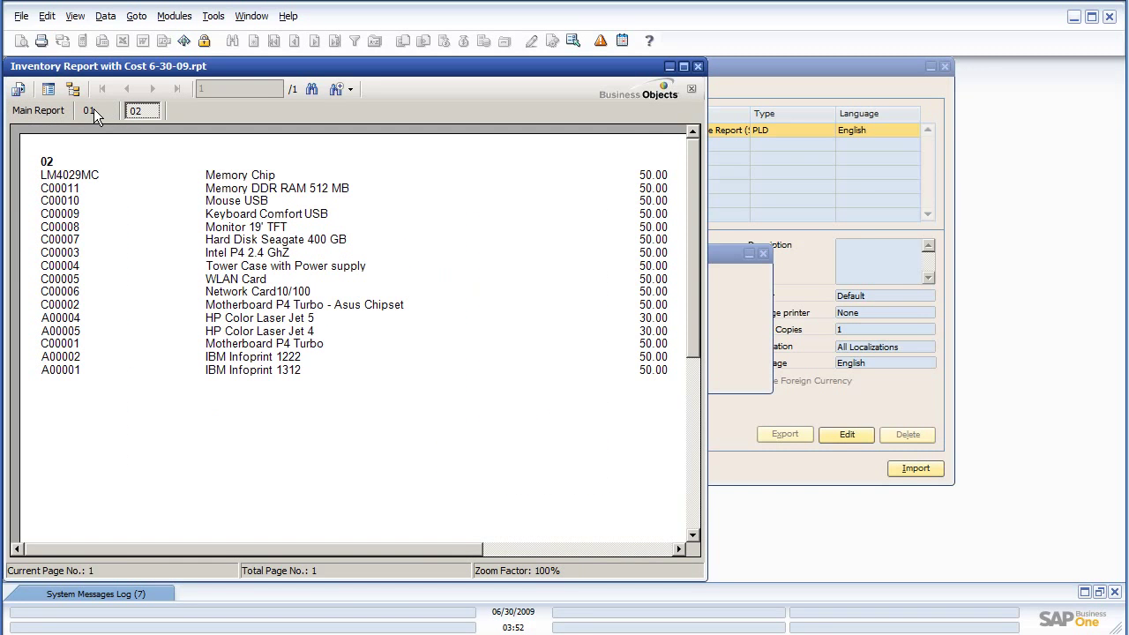
click(94, 112)
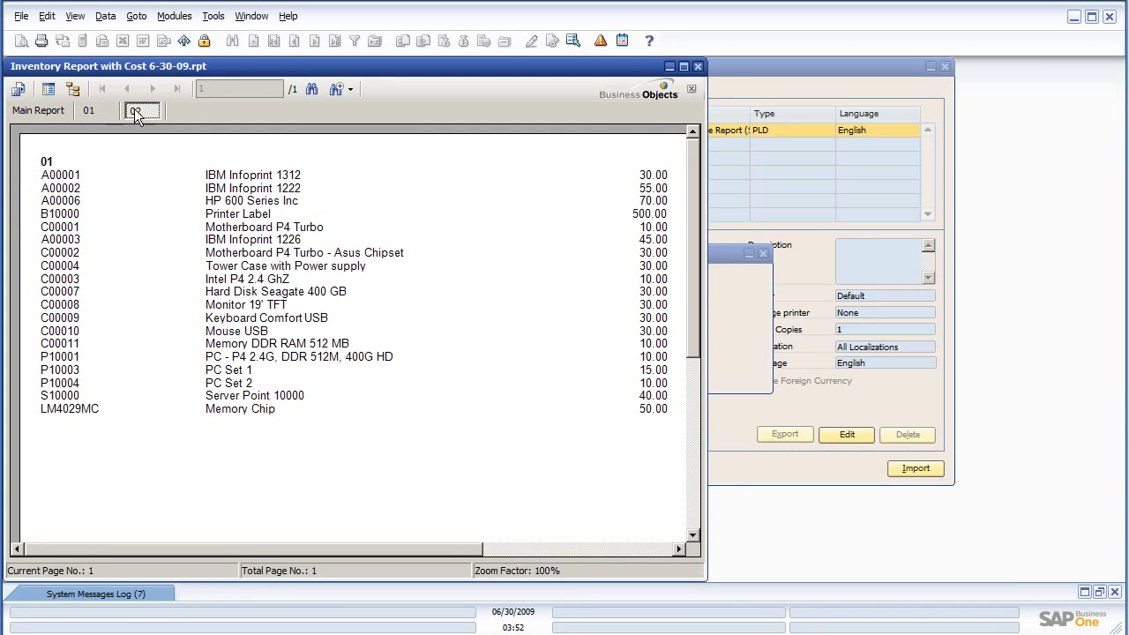
click(132, 112)
click(51, 115)
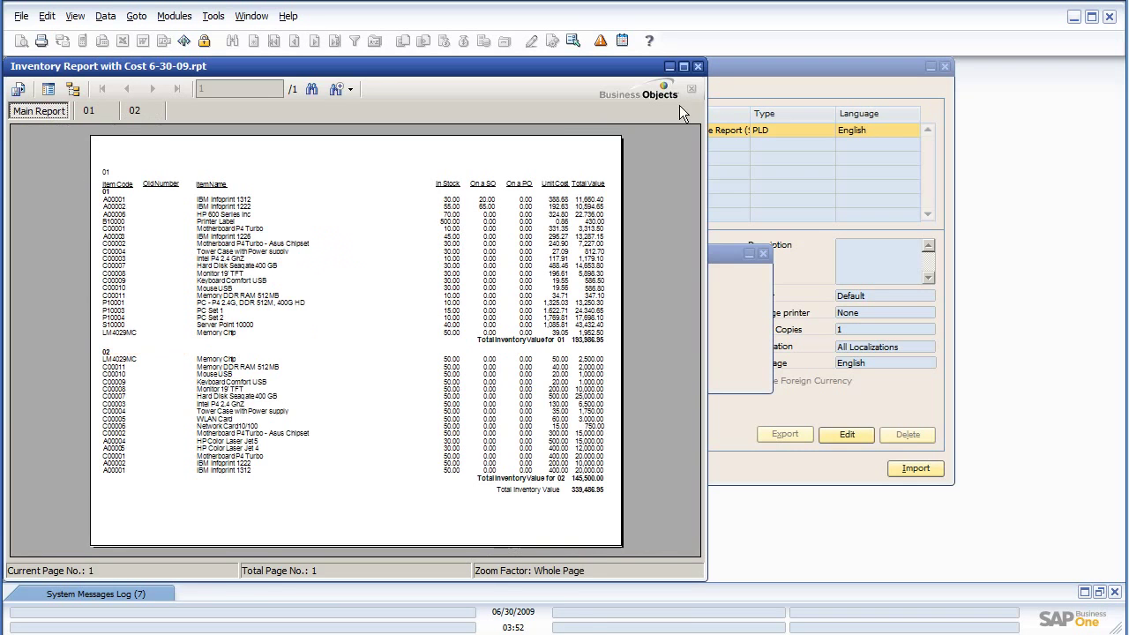
click(699, 68)
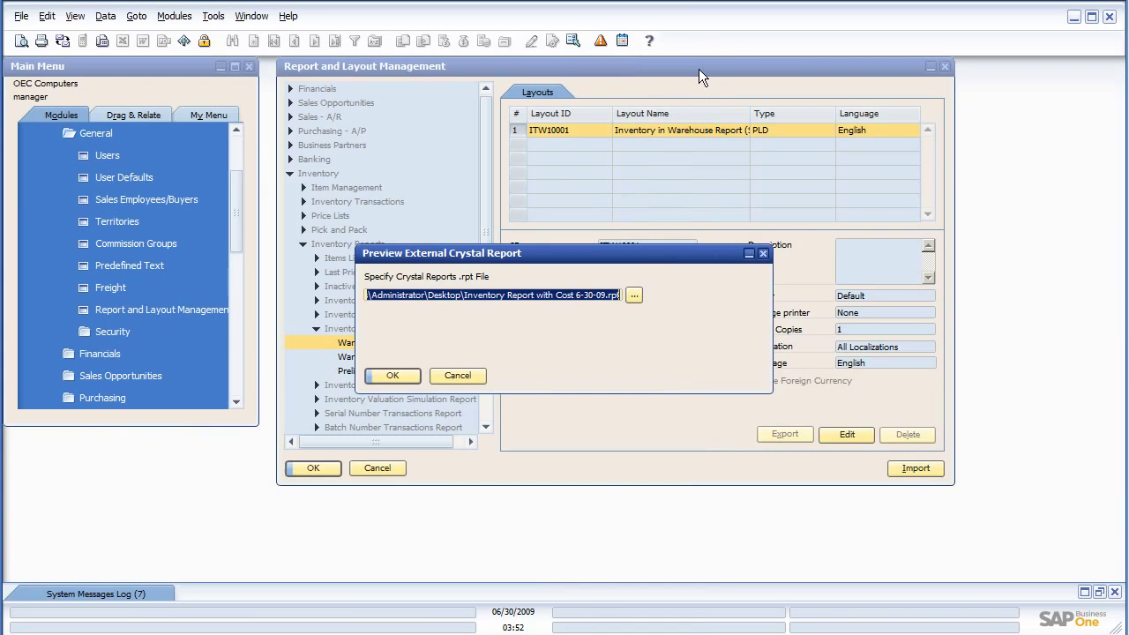
click(452, 375)
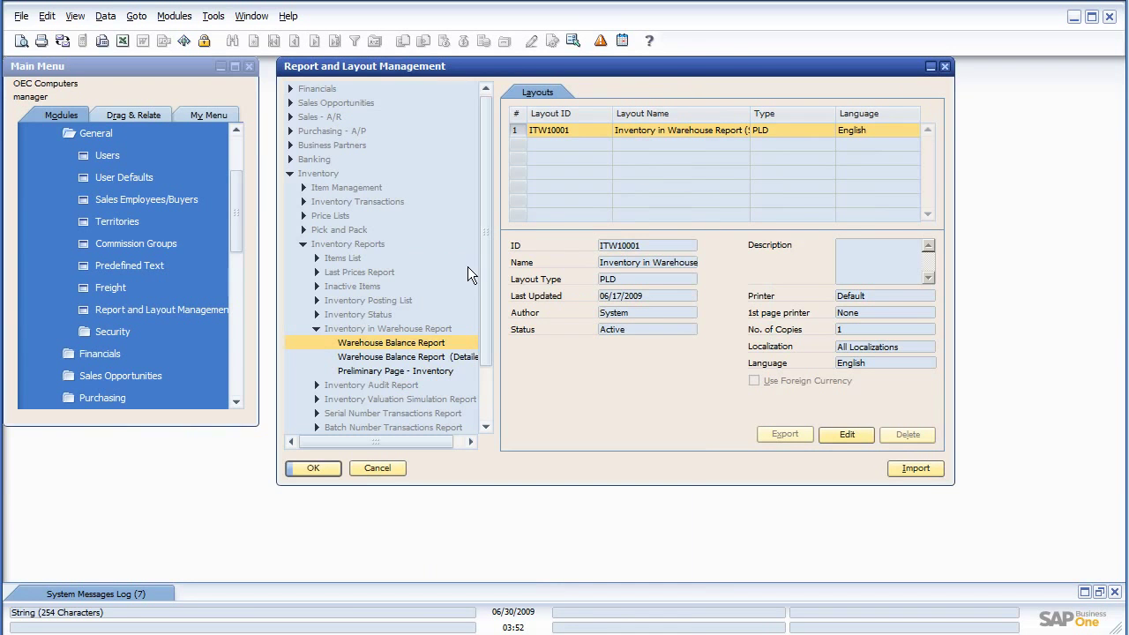
- Start the Import wizard and choose "Inventory Report with Cost 6-30-09.rpt" from the Desktop as the file to import
click(914, 469)
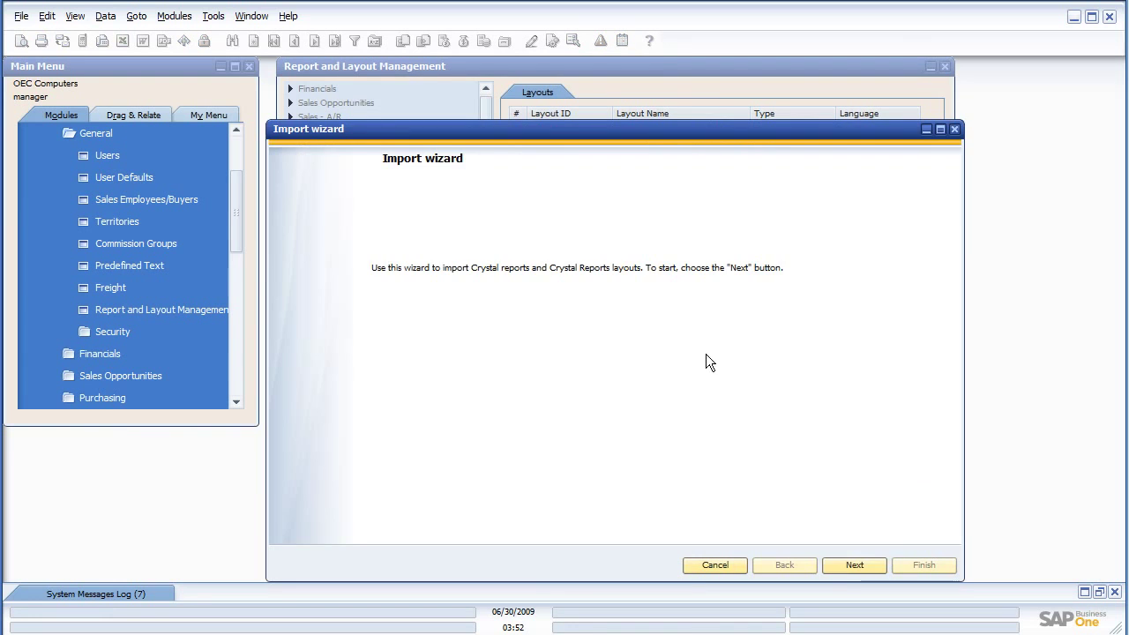
click(854, 565)
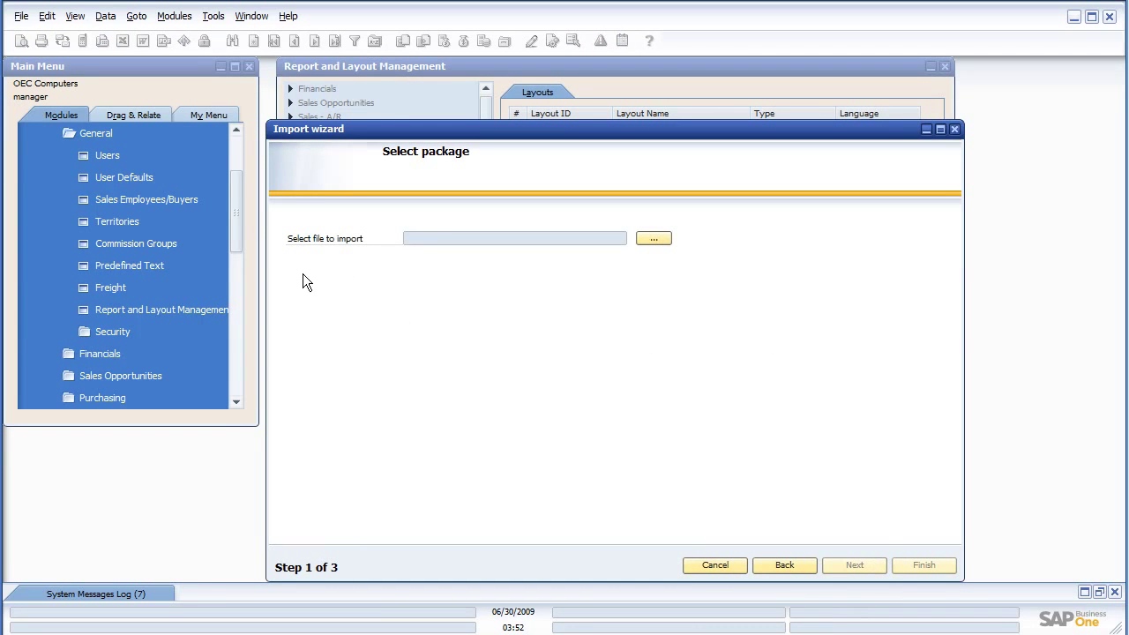
click(657, 238)
click(35, 143)
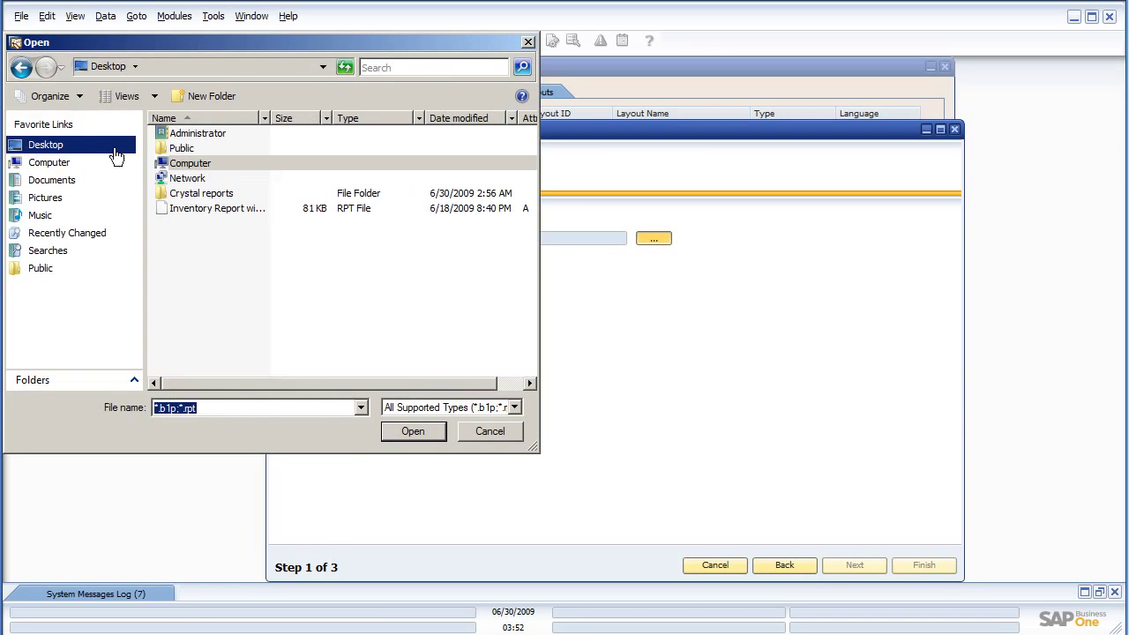
click(199, 210)
click(413, 432)
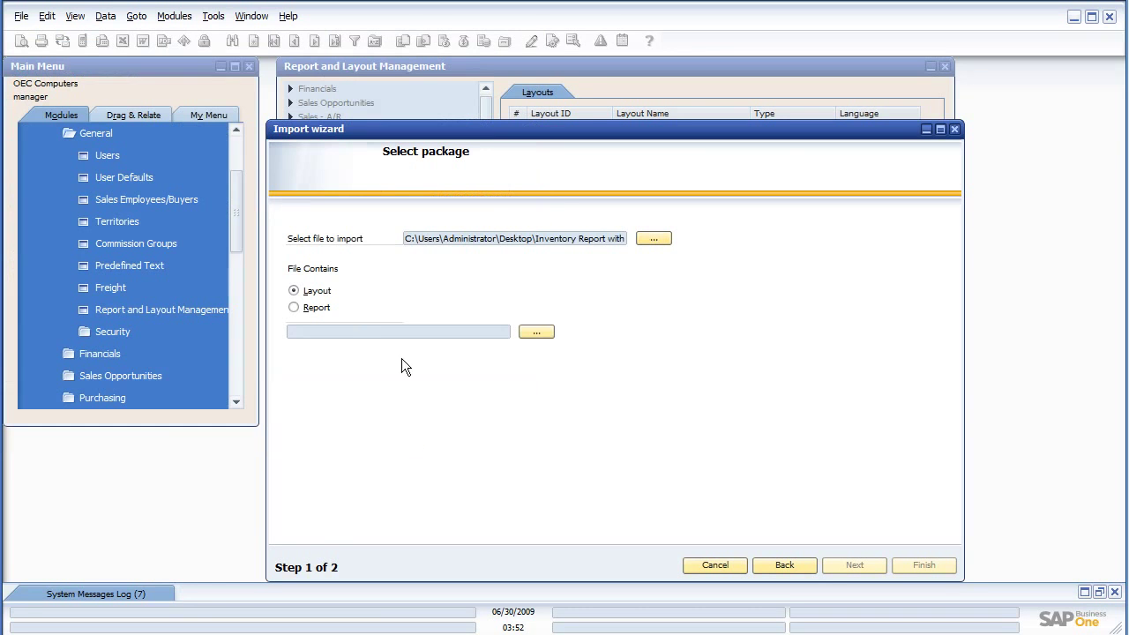
- Import the file as a Report placed under Inventory Reports, and close the completed wizard
click(294, 307)
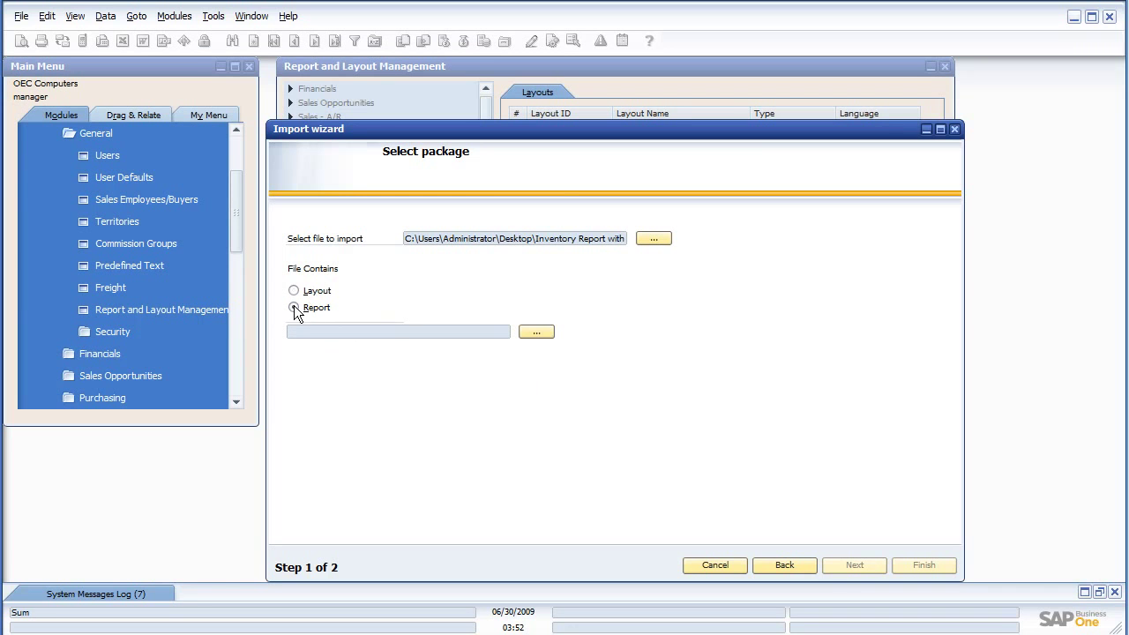
click(536, 332)
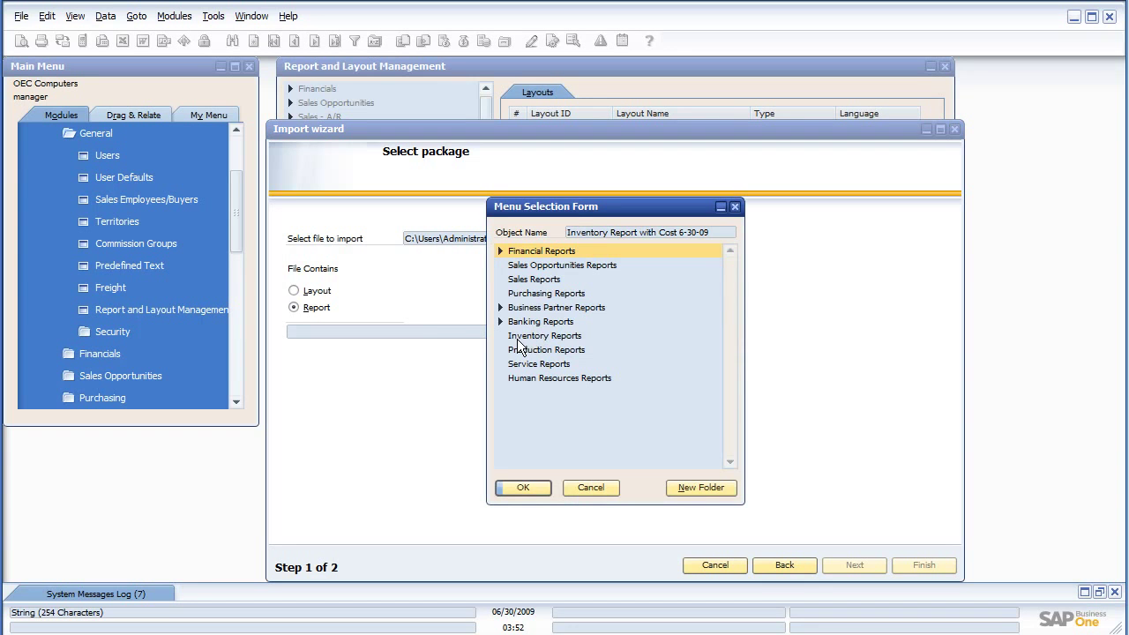
click(533, 337)
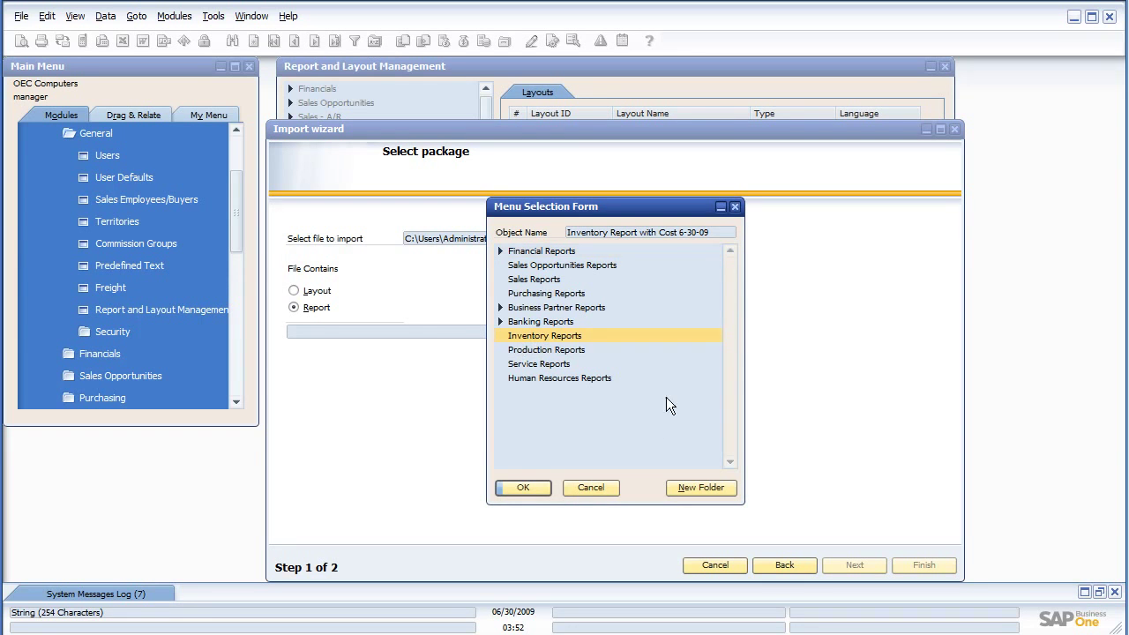
click(523, 488)
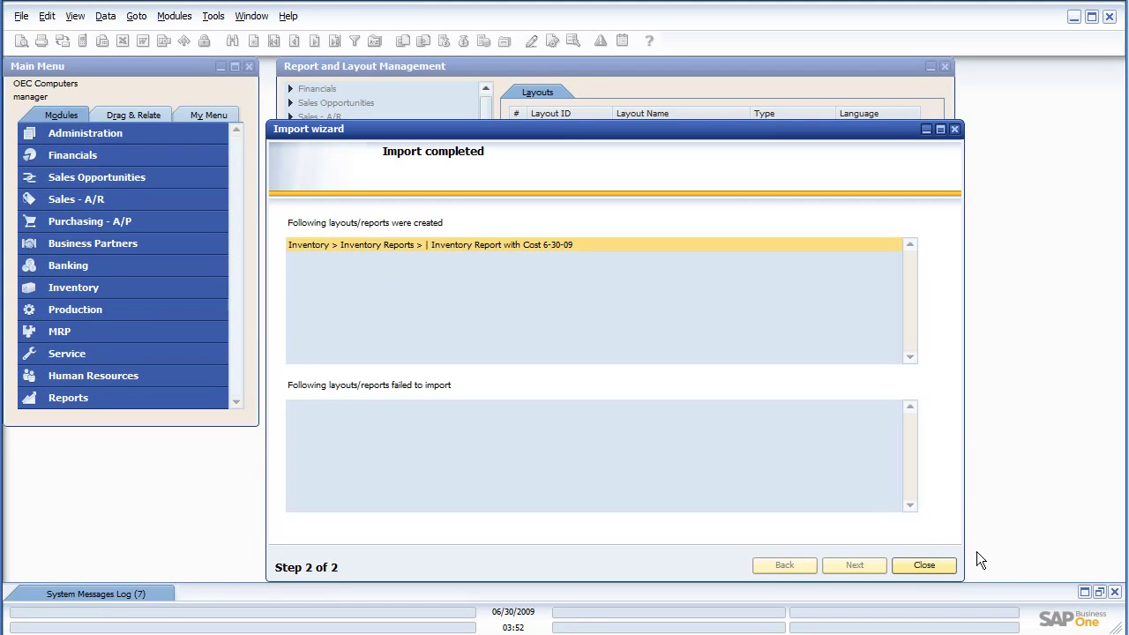
click(926, 565)
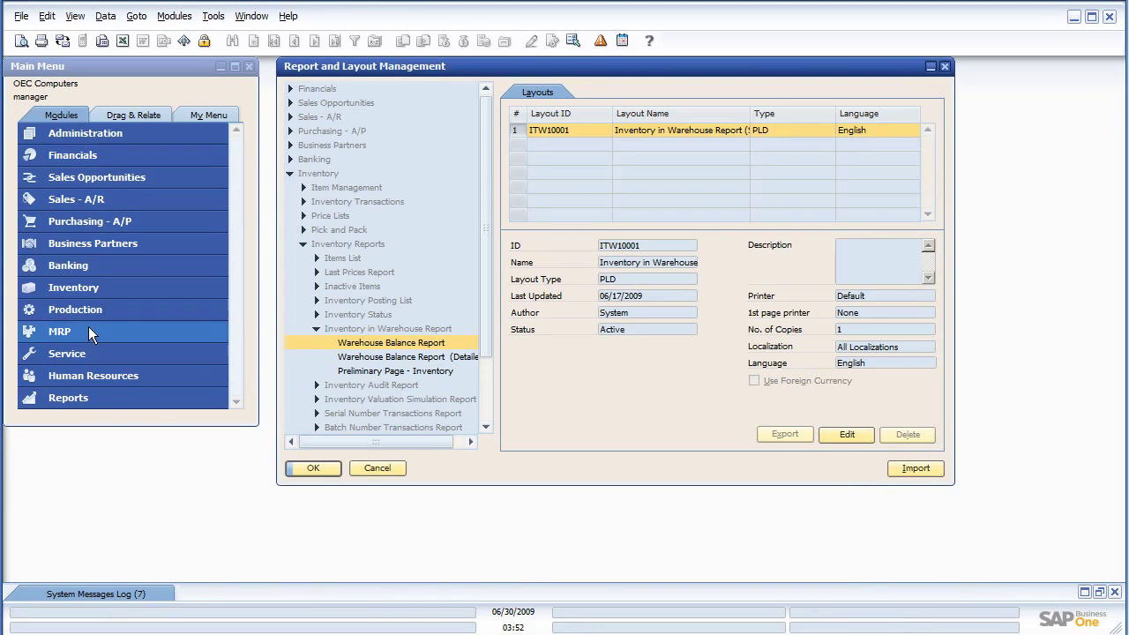
- Locate Inventory Report with Cost 6-30-09 among the Inventory module's Inventory Reports
click(85, 291)
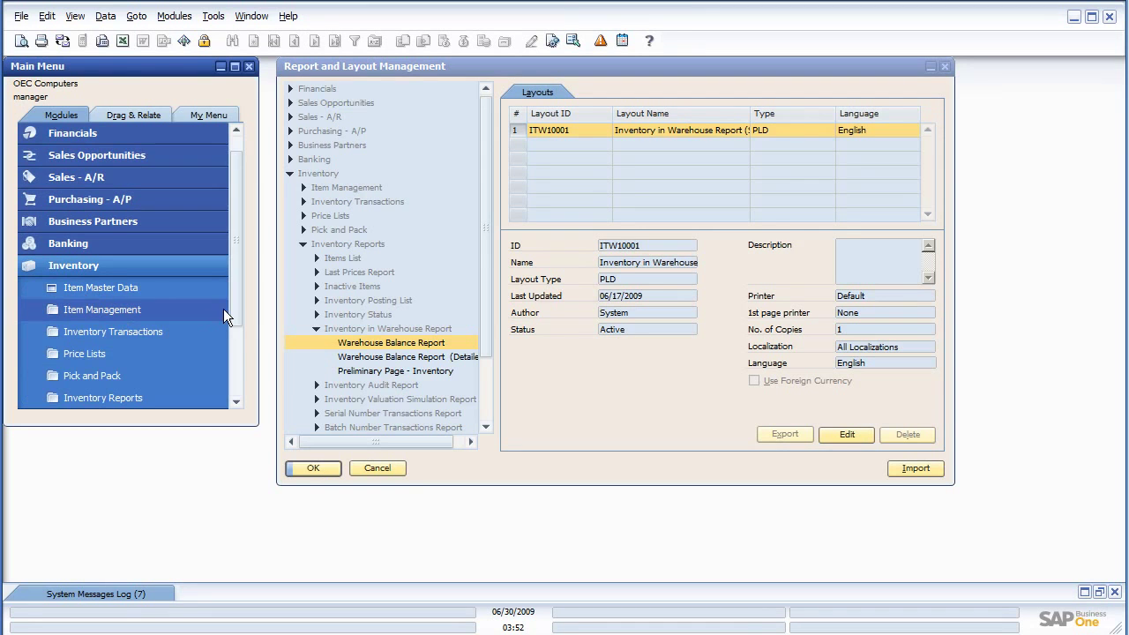
scroll(233, 309, down, 2)
click(153, 353)
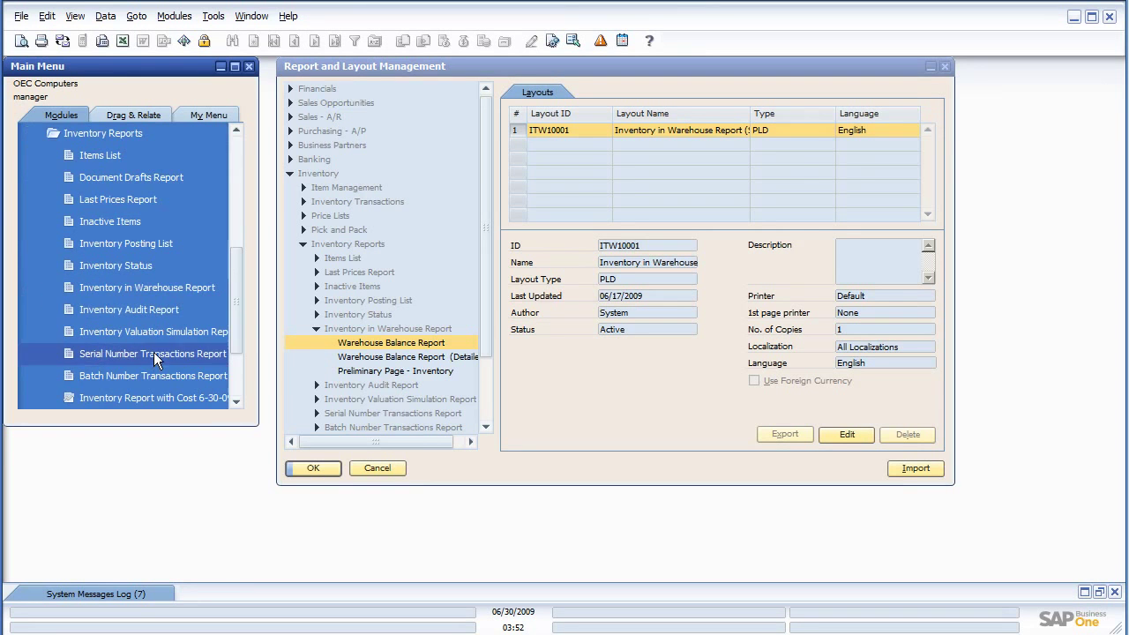
scroll(238, 322, down, 3)
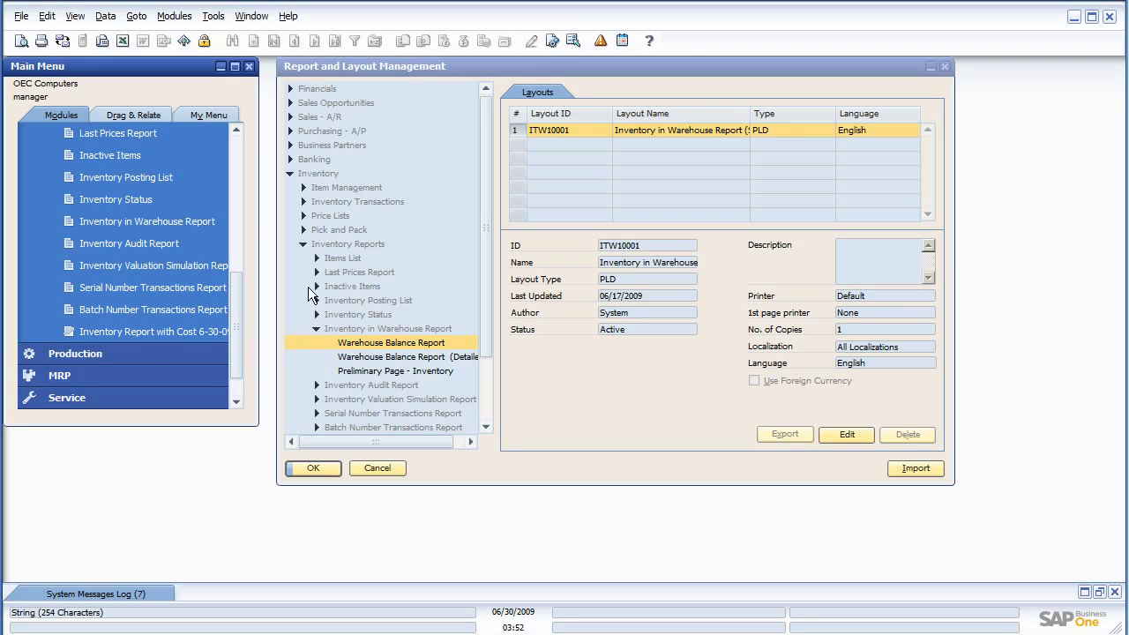
- Run Inventory Report with Cost 6-30-09 from Report and Layout Management and again from the Inventory module's reports, closing each preview
click(301, 248)
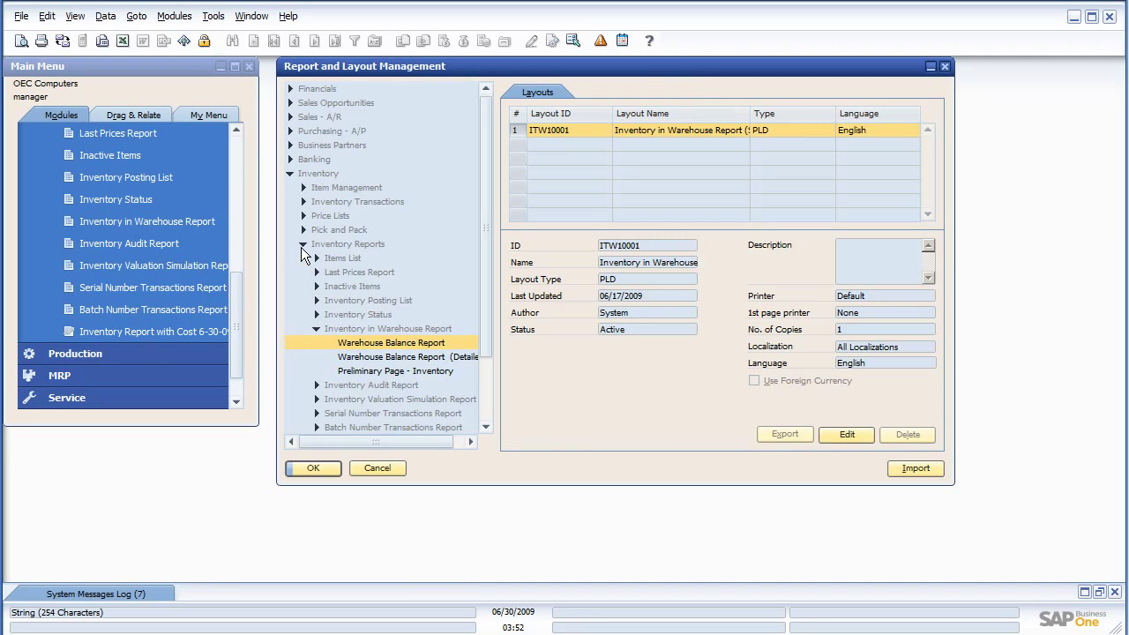
click(317, 329)
click(336, 401)
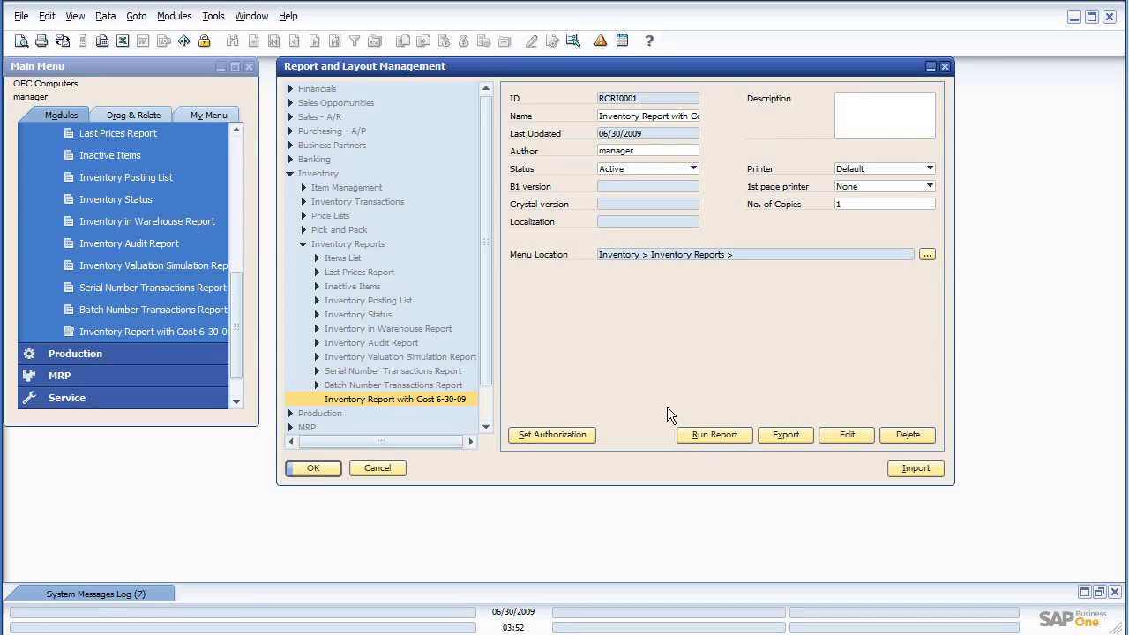
click(715, 435)
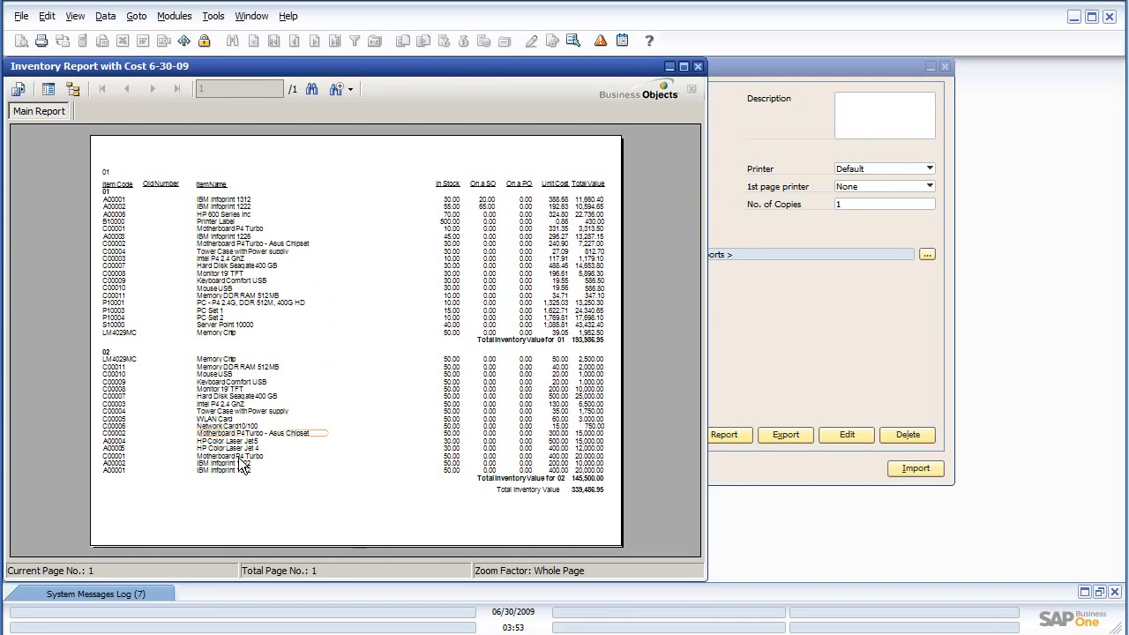
click(698, 66)
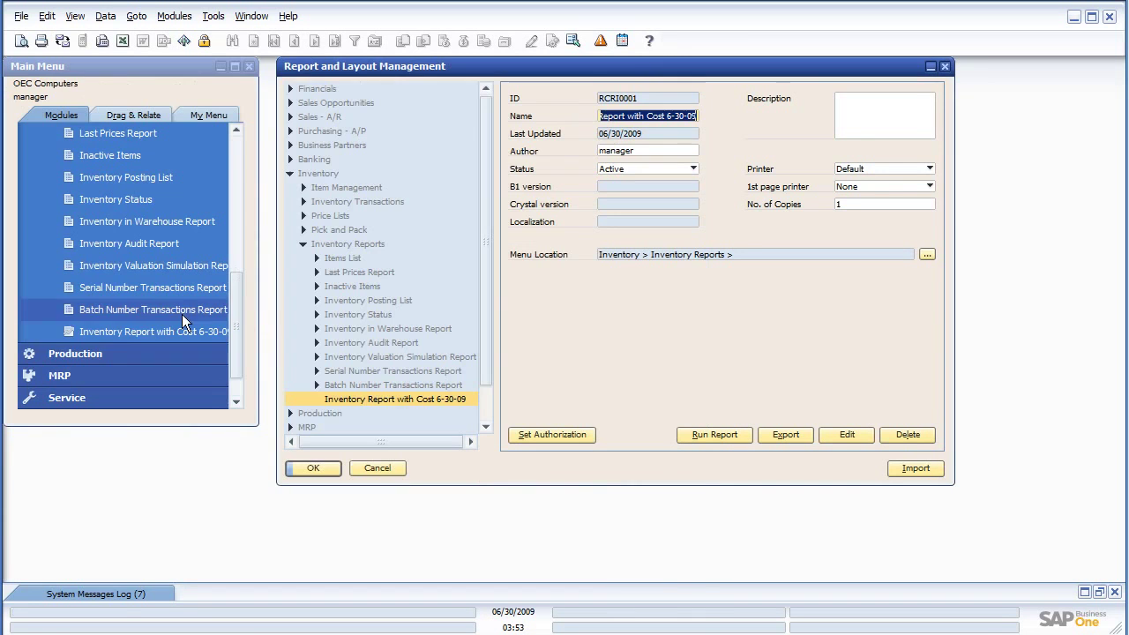
click(118, 329)
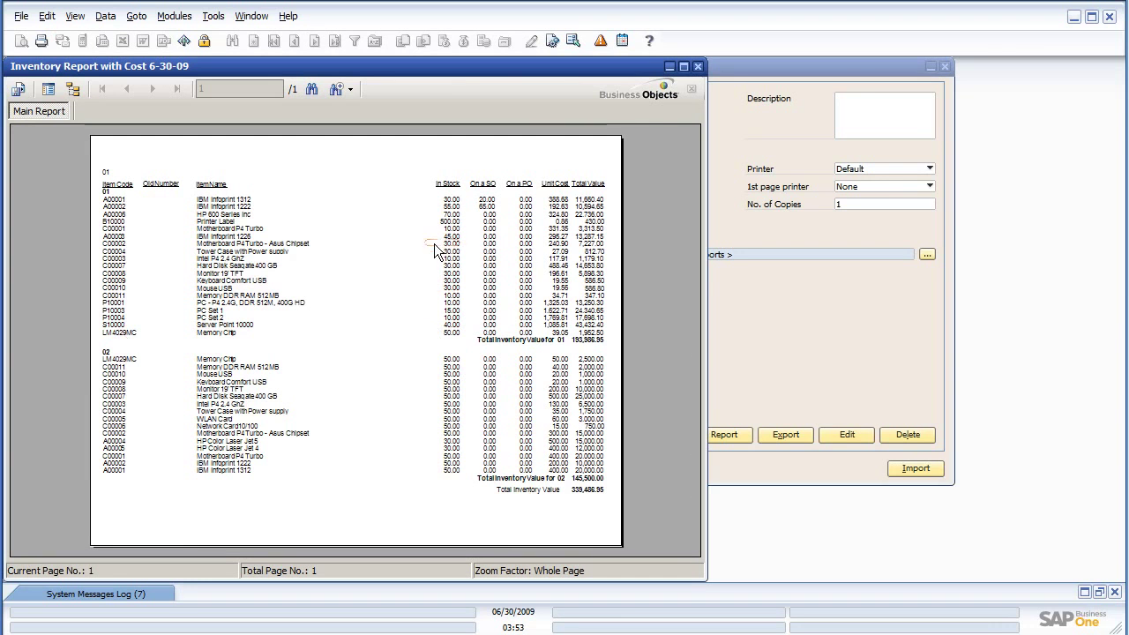
click(698, 66)
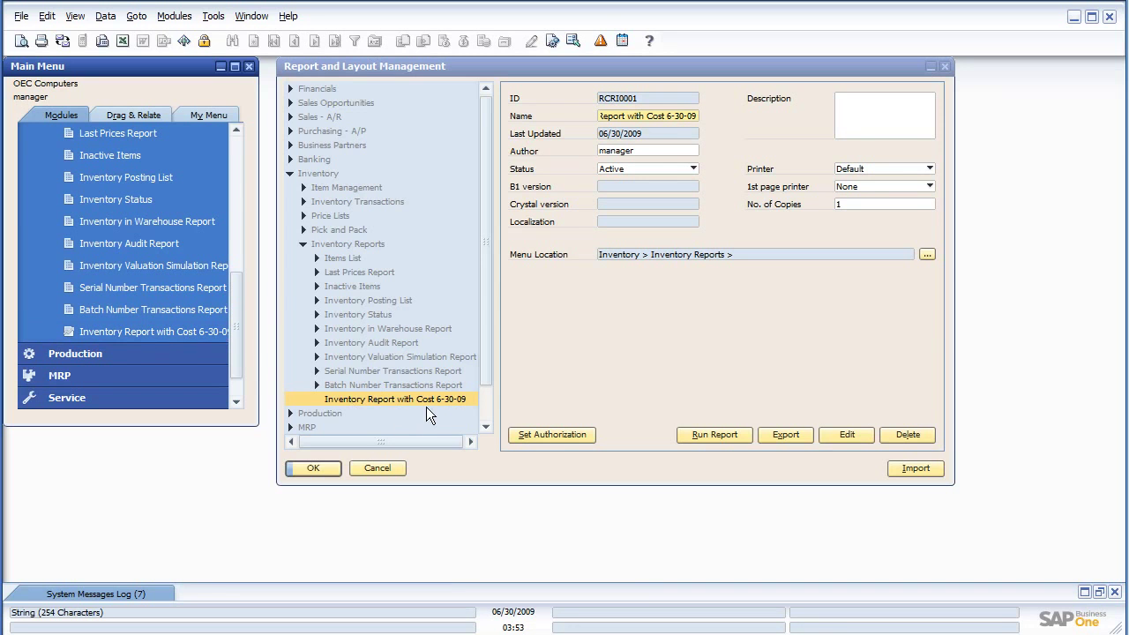
- Delete the imported Inventory Report with Cost 6-30-09 from Inventory Reports and close Report and Layout Management
click(907, 435)
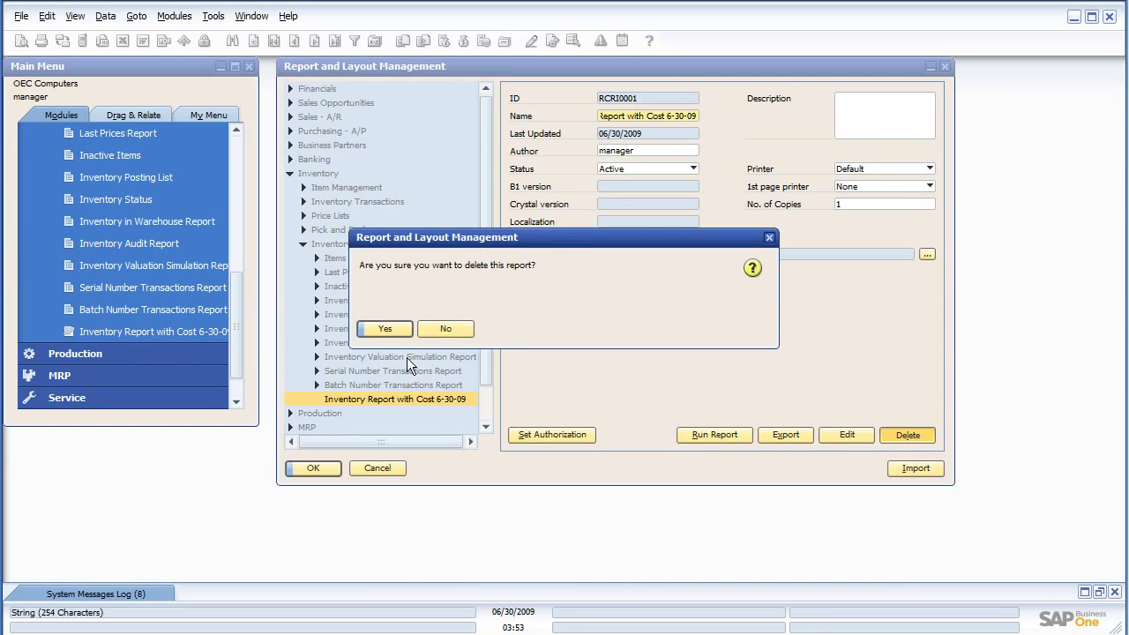
click(387, 323)
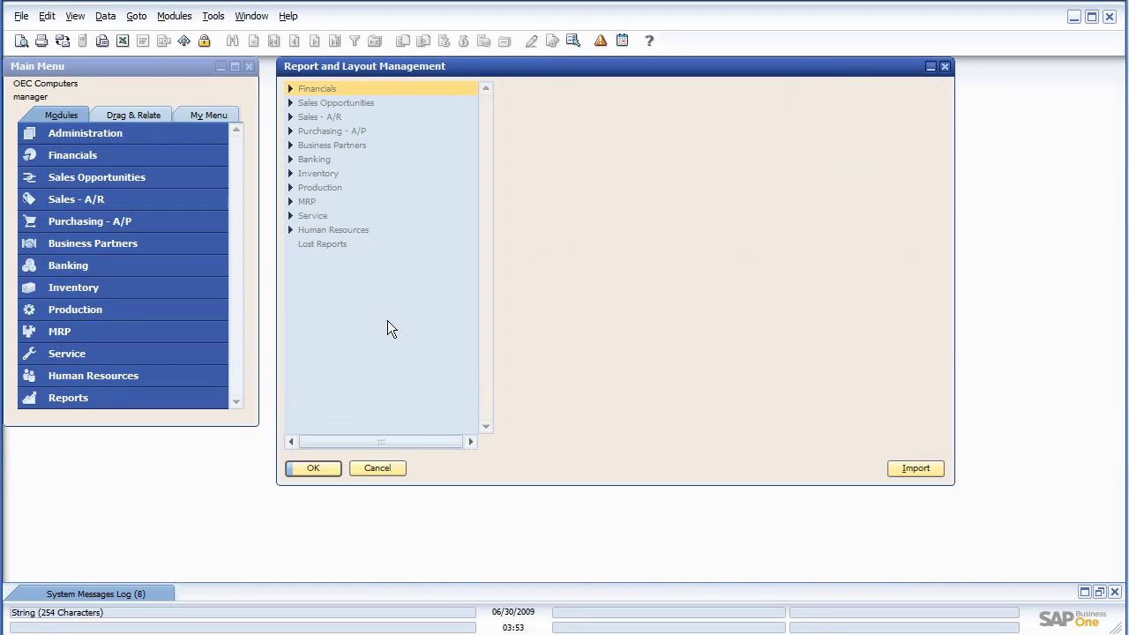
click(328, 467)
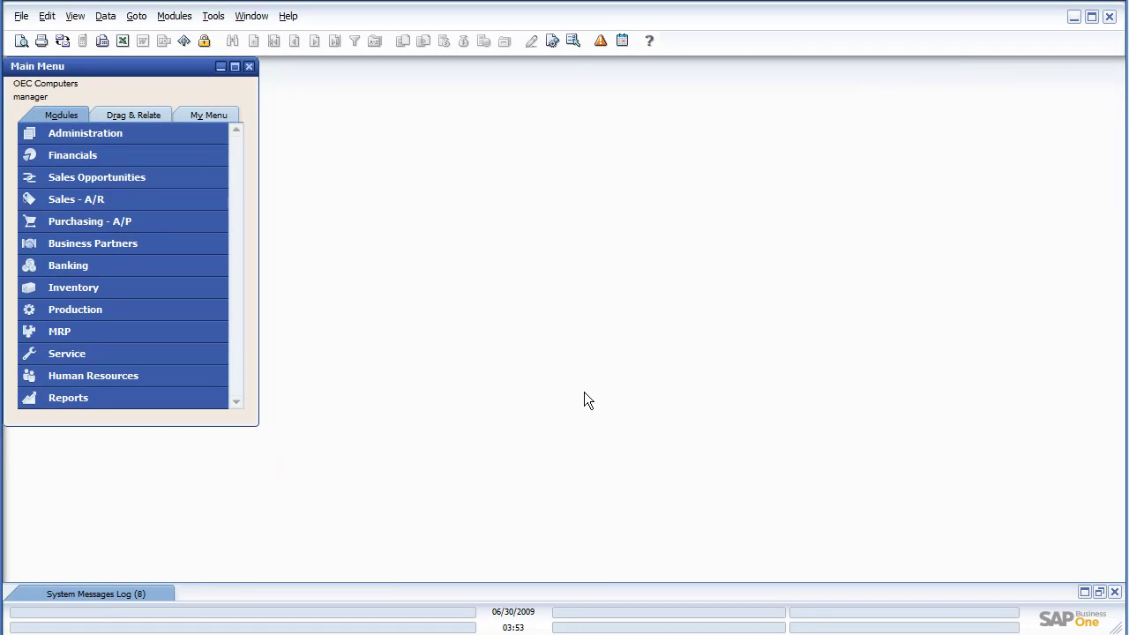